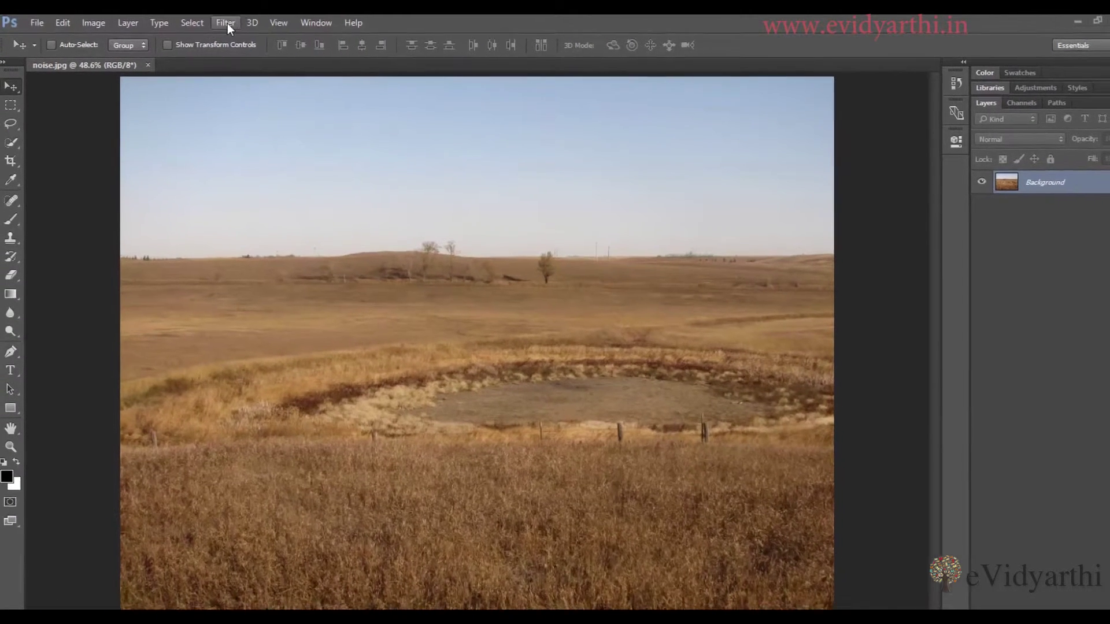
# Convert the prairie photo layer for smart filters, then launch the Filter Gallery on Layer 0.
pyautogui.click(219, 21)
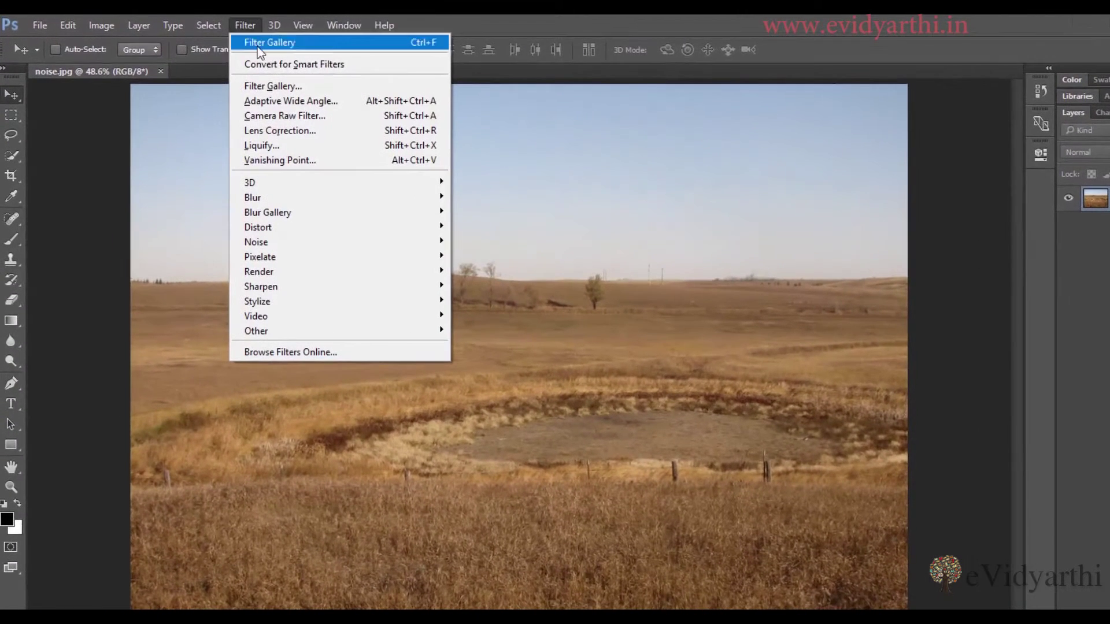
pyautogui.click(267, 62)
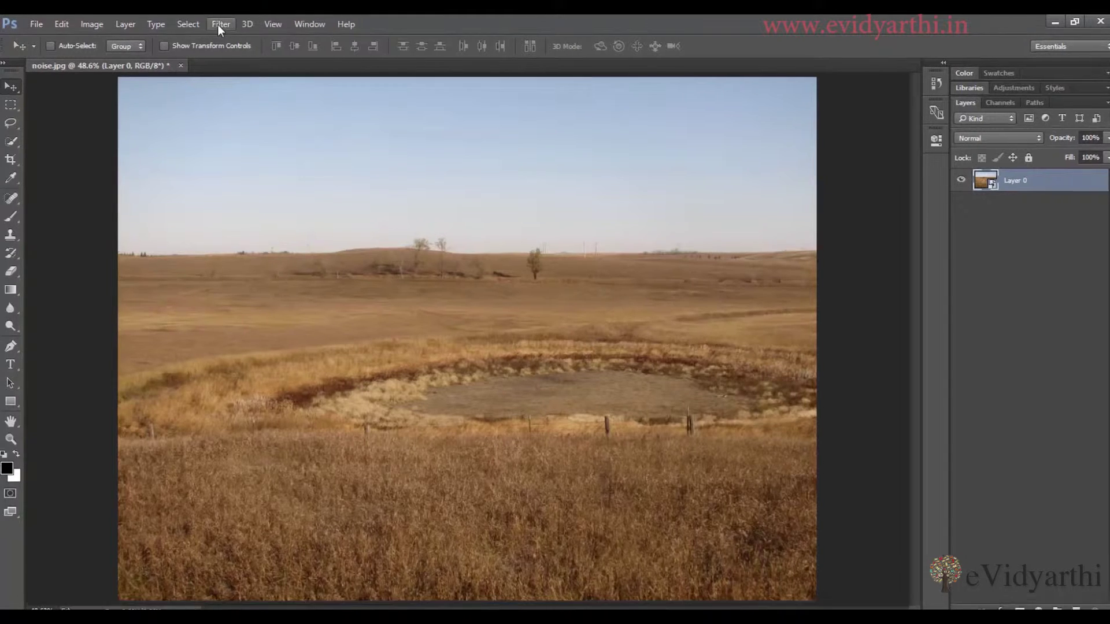
pyautogui.click(218, 25)
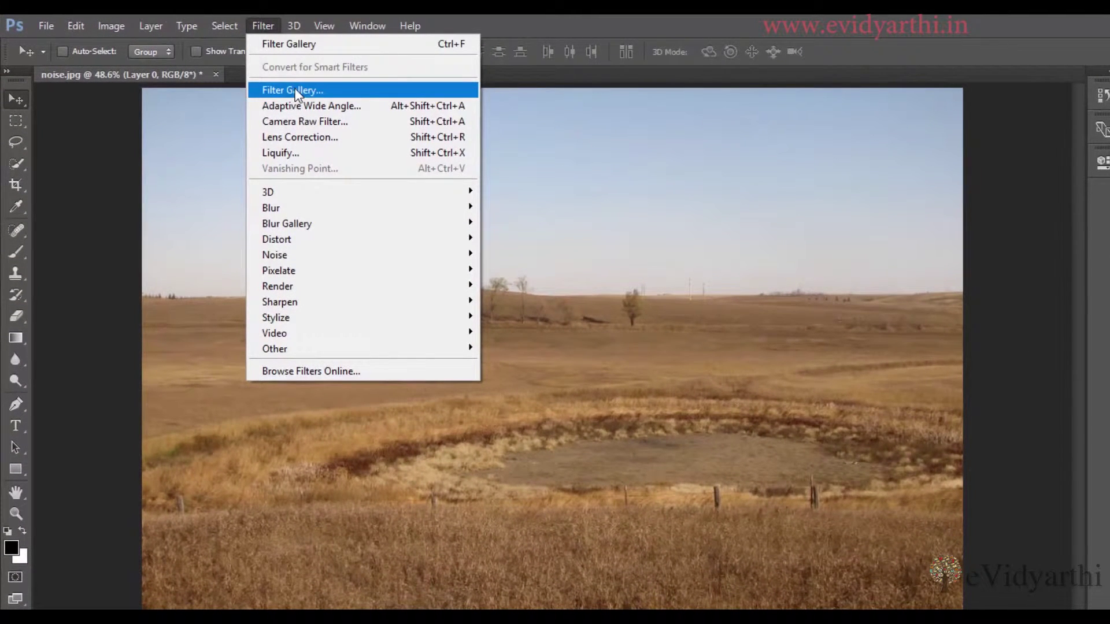
pyautogui.click(295, 91)
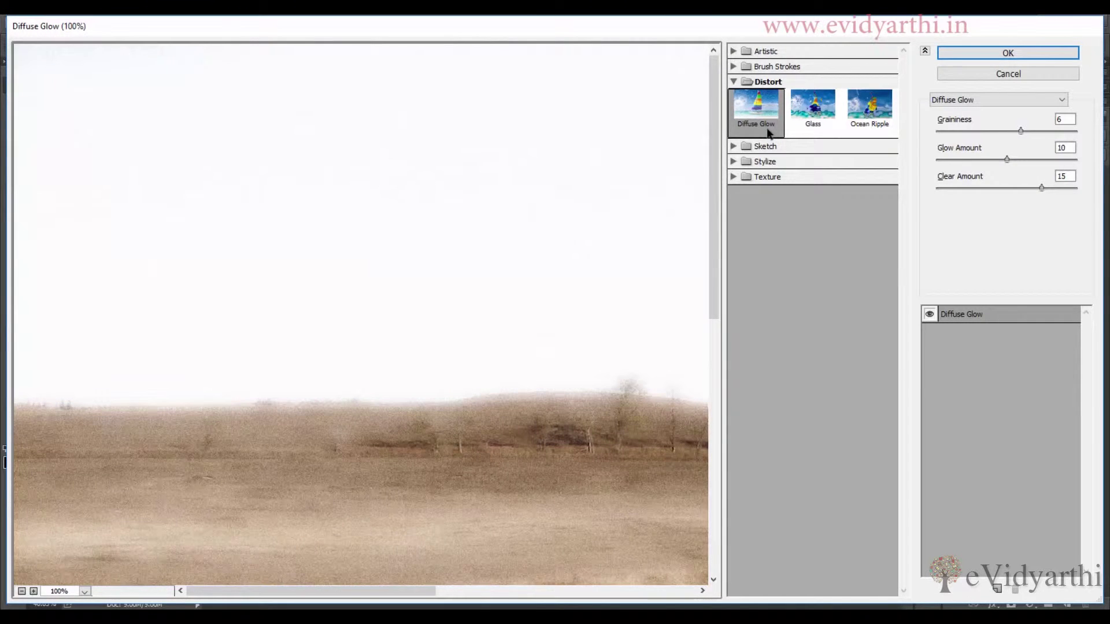
# Select the Texture > Grain effect and fit the whole photo in the preview.
pyautogui.click(732, 178)
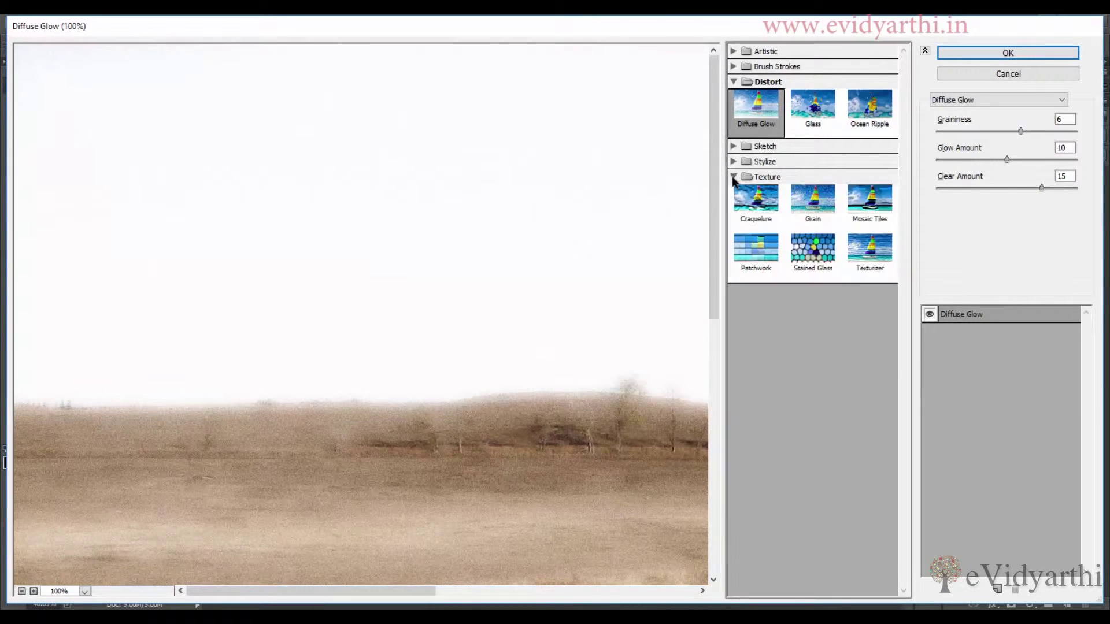
pyautogui.click(811, 216)
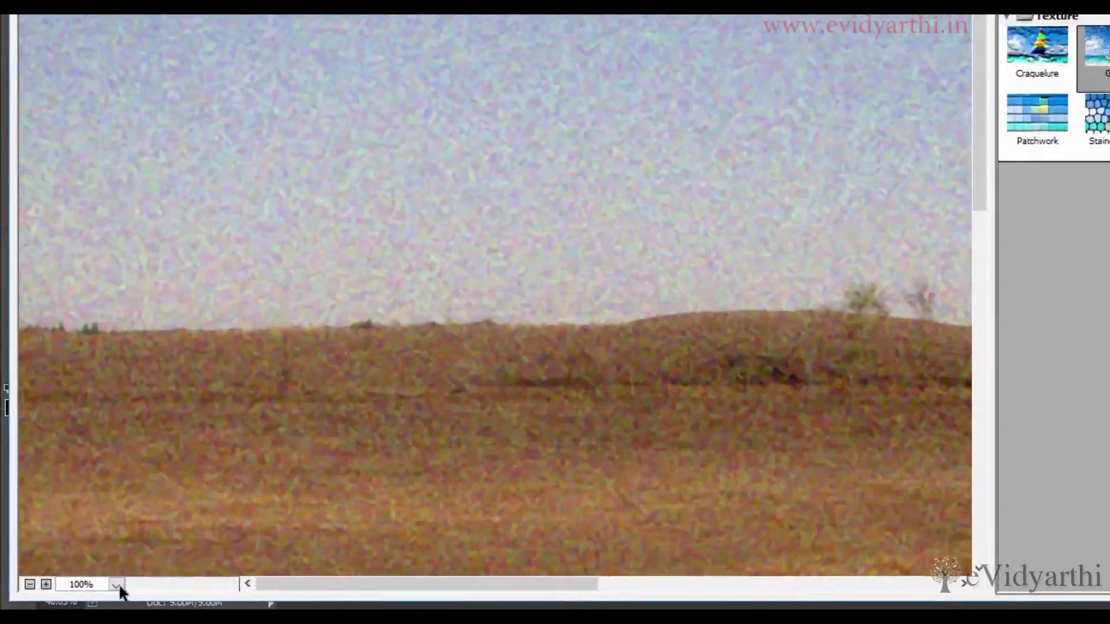
pyautogui.click(85, 592)
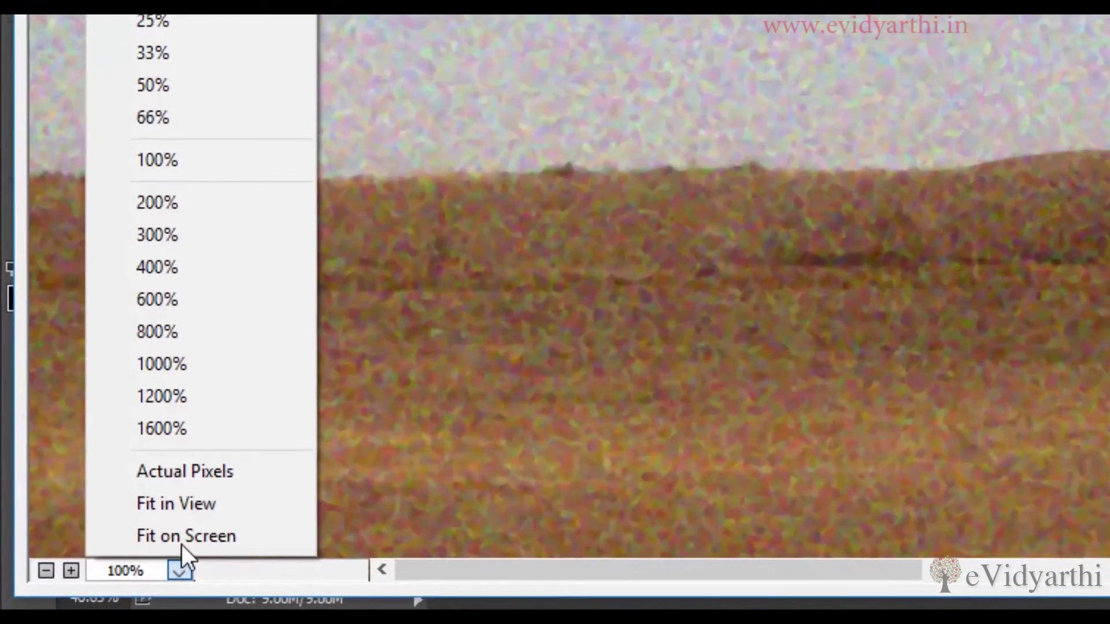
pyautogui.click(183, 541)
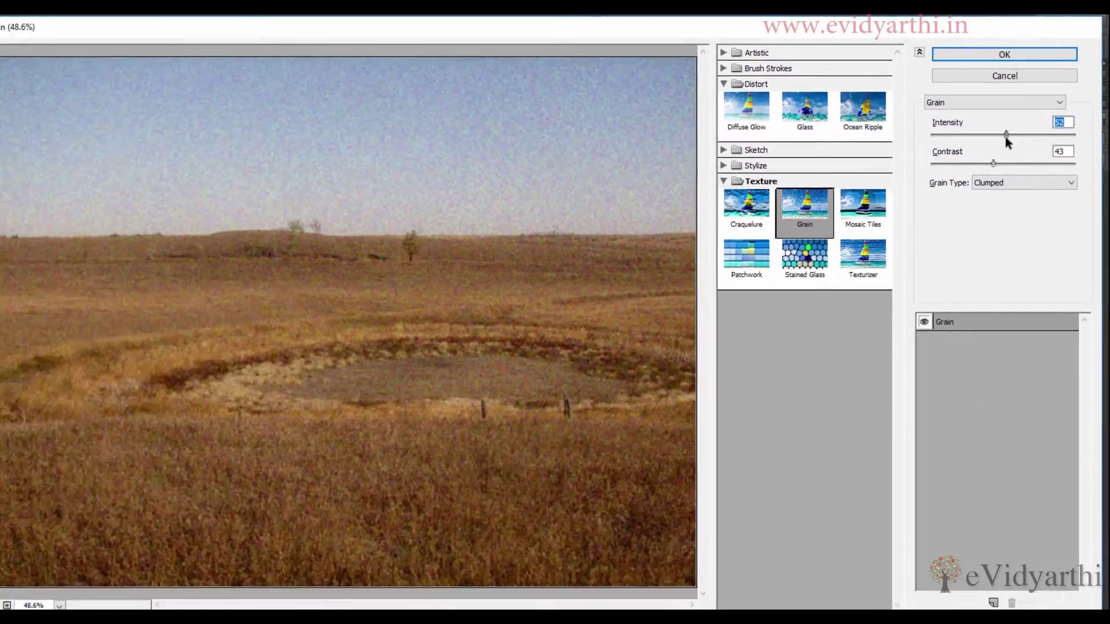
# Set the Grain Intensity to 74 and Contrast to 61.
pyautogui.moveTo(931, 222); pyautogui.dragTo(891, 223)
pyautogui.moveTo(992, 134); pyautogui.dragTo(1038, 135)
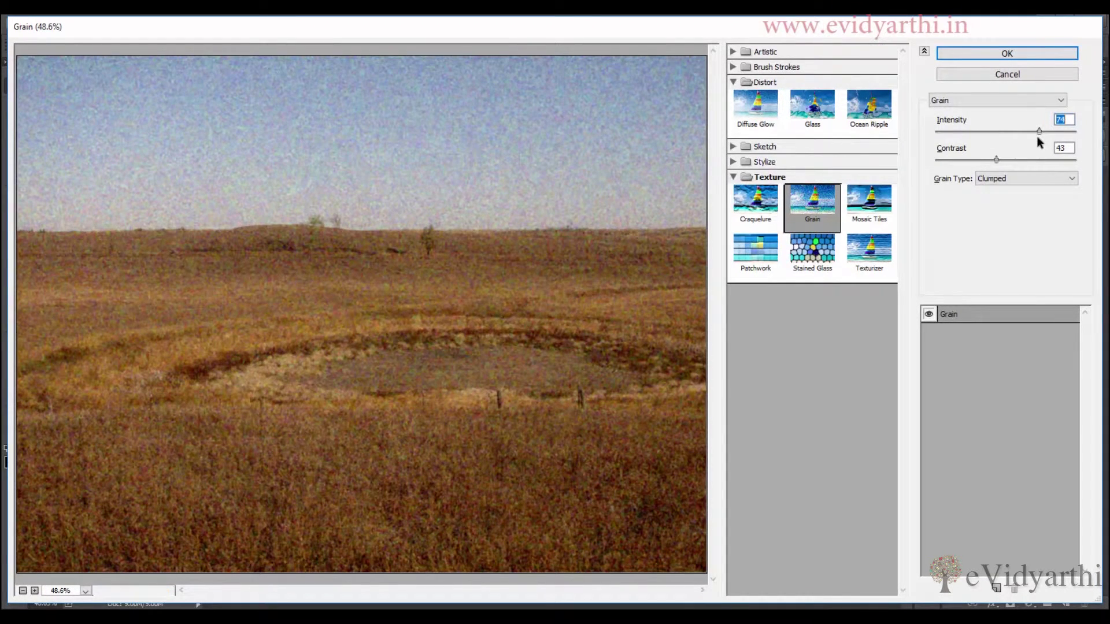
pyautogui.click(996, 160)
pyautogui.moveTo(998, 160)
pyautogui.mouseDown()
pyautogui.moveTo(1030, 159)
pyautogui.moveTo(1012, 164)
pyautogui.mouseUp()
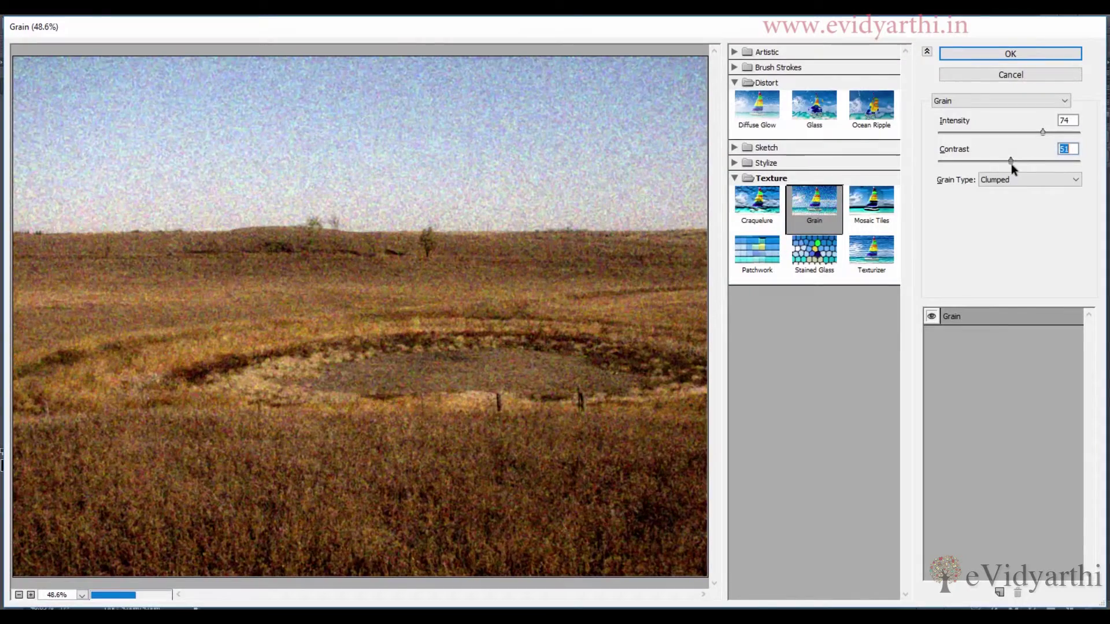
# Compare Regular, Soft and Enlarged grain types, then settle on Clumped.
pyautogui.click(995, 180)
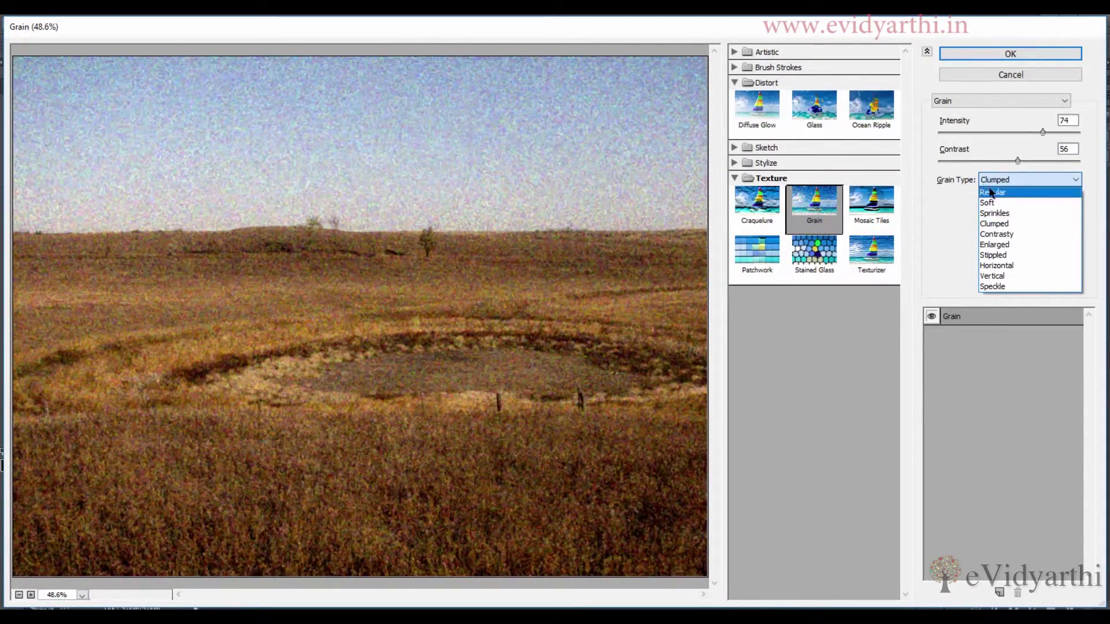
pyautogui.click(991, 192)
pyautogui.click(1020, 184)
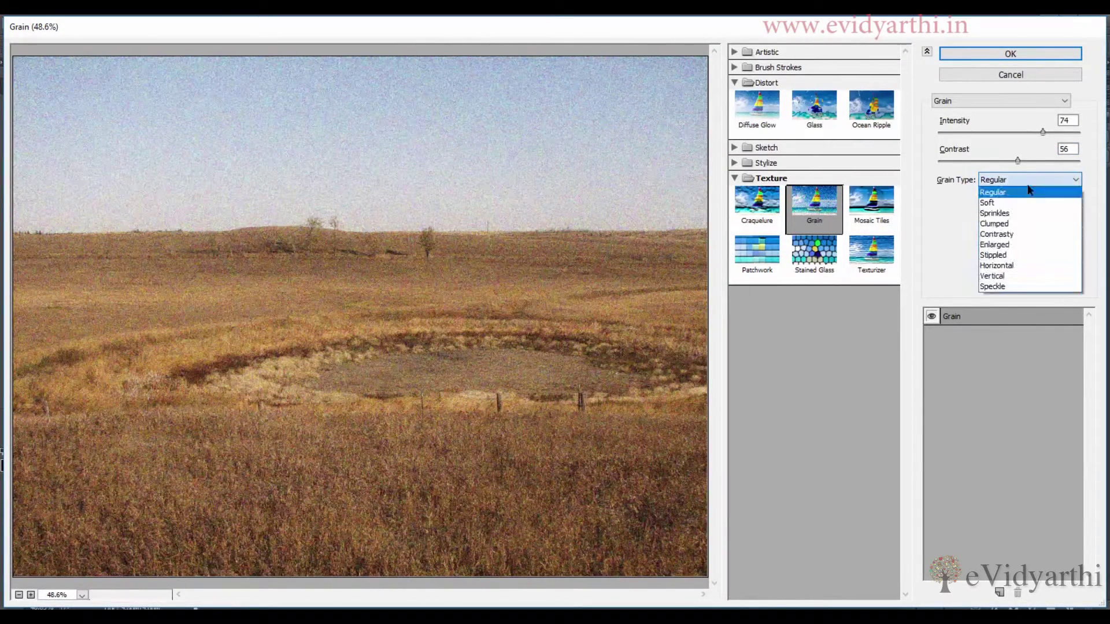
pyautogui.click(1028, 198)
pyautogui.click(1026, 180)
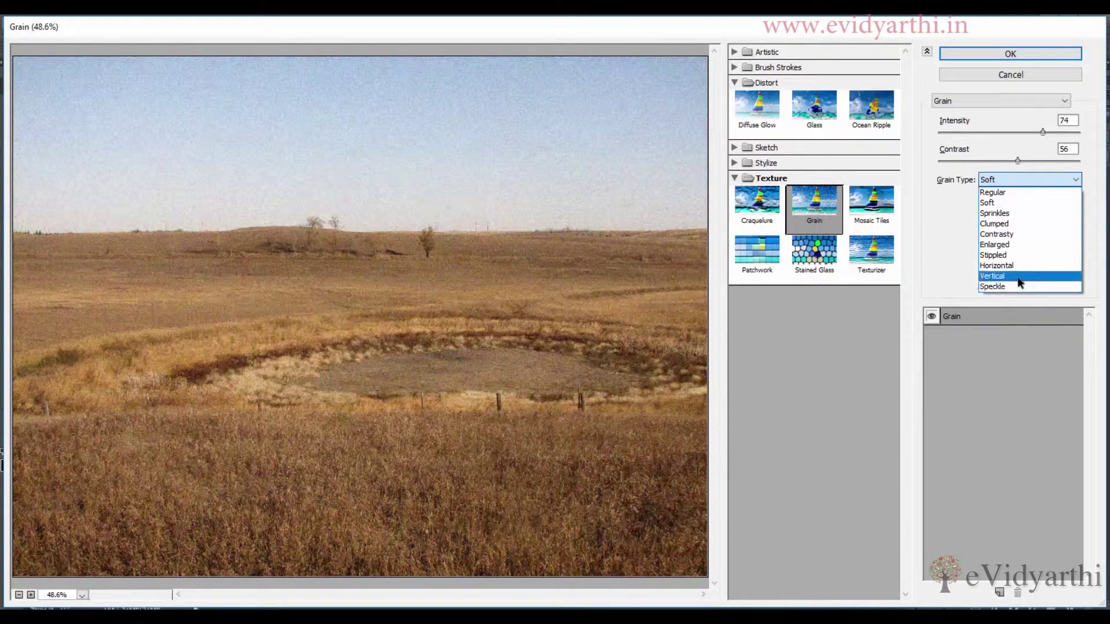
pyautogui.click(1022, 244)
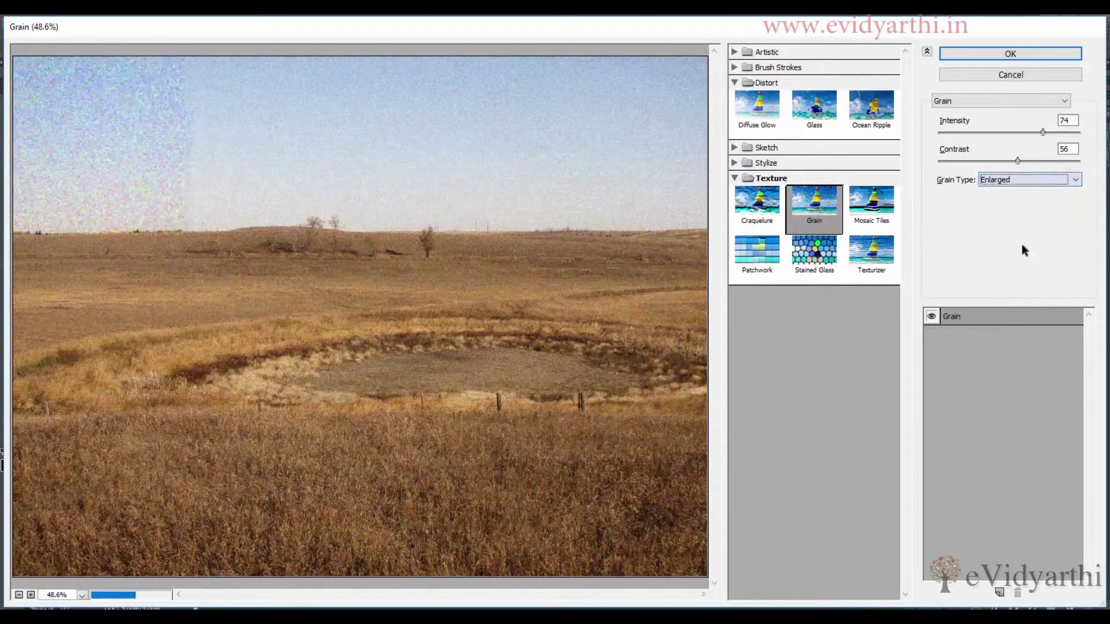
pyautogui.click(1018, 180)
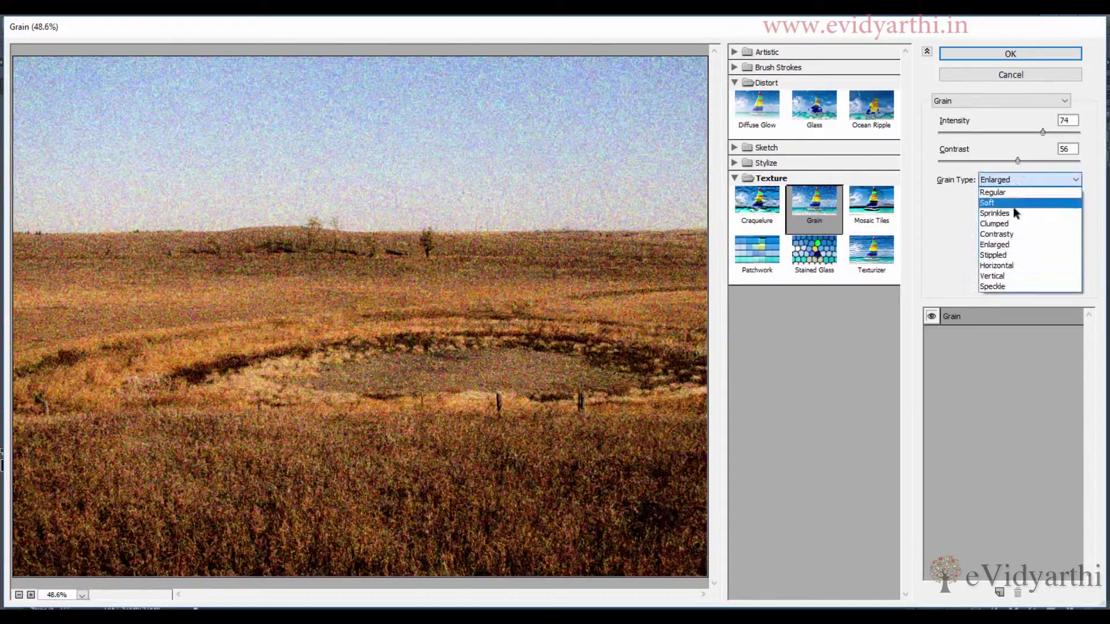
pyautogui.click(1012, 227)
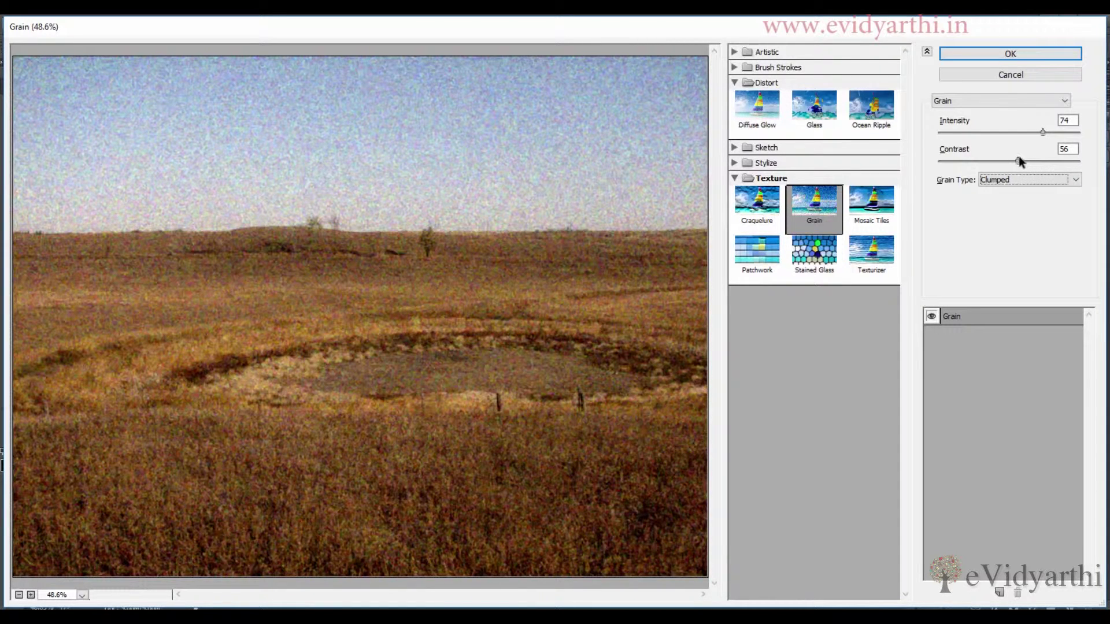
# Fine-tune Grain Contrast to 52 and Intensity to 77, then apply the filter.
pyautogui.moveTo(1018, 161); pyautogui.dragTo(1028, 161)
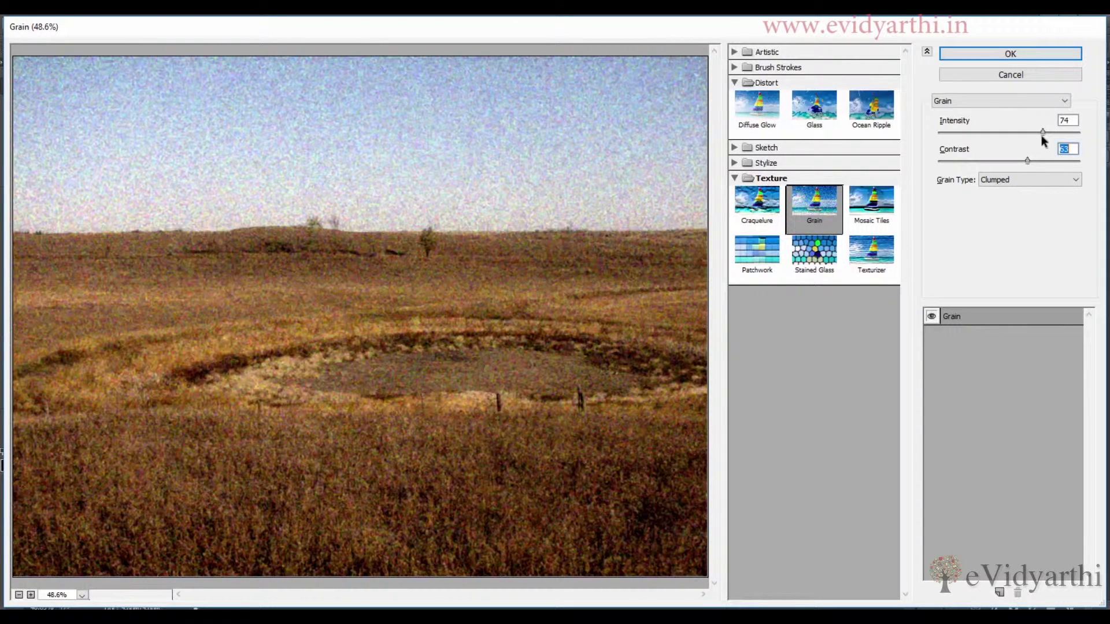
pyautogui.moveTo(1036, 134)
pyautogui.mouseDown()
pyautogui.moveTo(1045, 133)
pyautogui.moveTo(1022, 132)
pyautogui.mouseUp()
pyautogui.click(1014, 56)
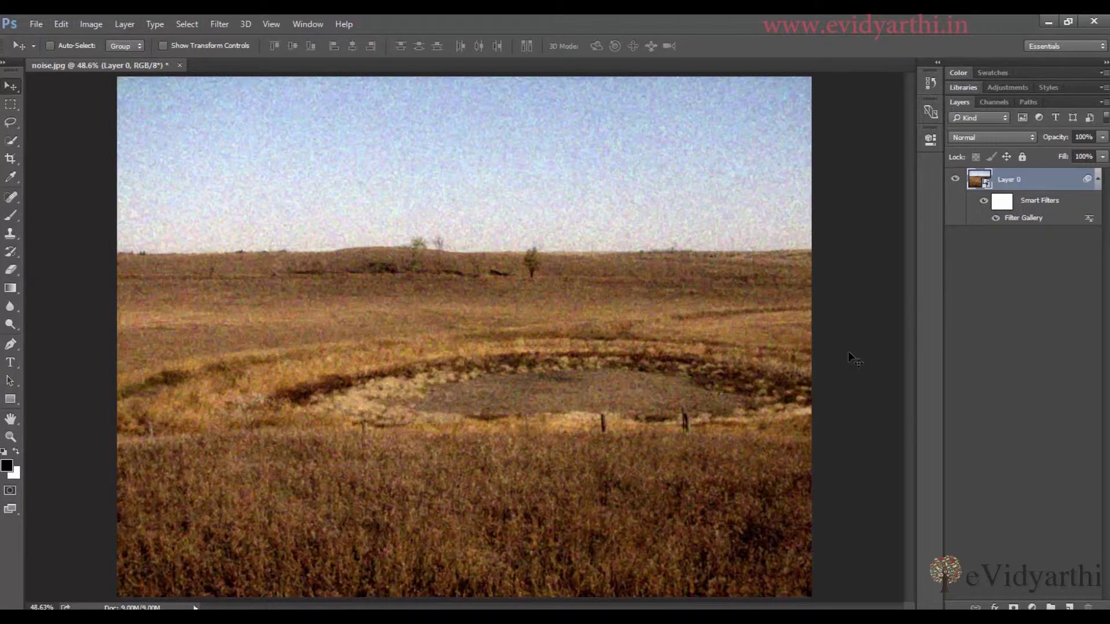
# Change the Filter Gallery smart filter's blending mode to Luminosity at 100% opacity.
pyautogui.scroll(4, 794, 392)
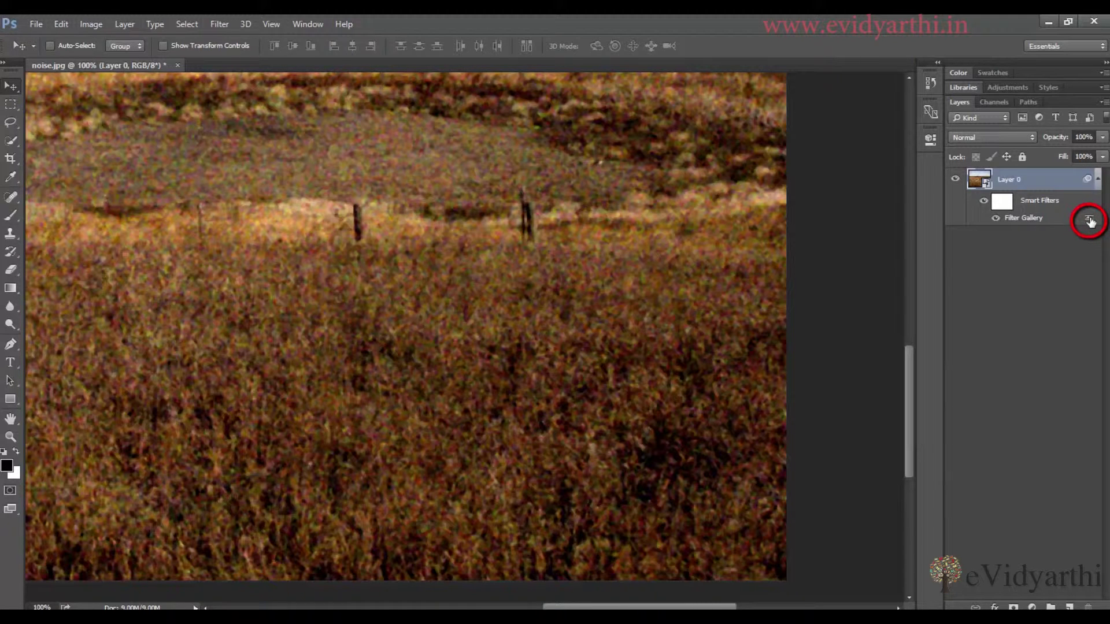
pyautogui.doubleClick(1089, 222)
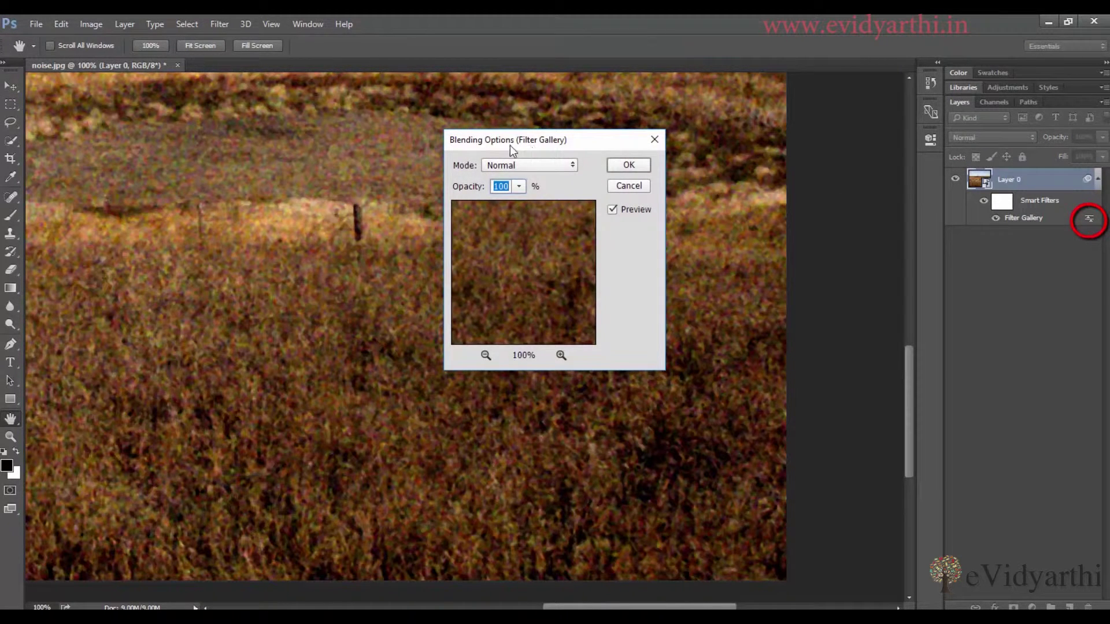
pyautogui.click(561, 164)
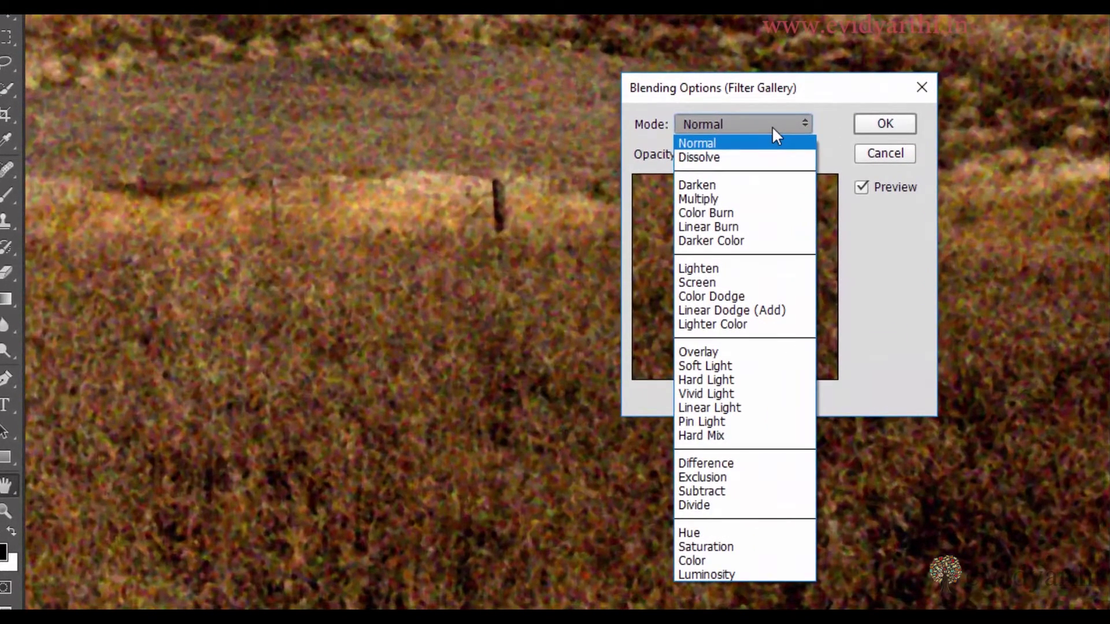
pyautogui.click(729, 572)
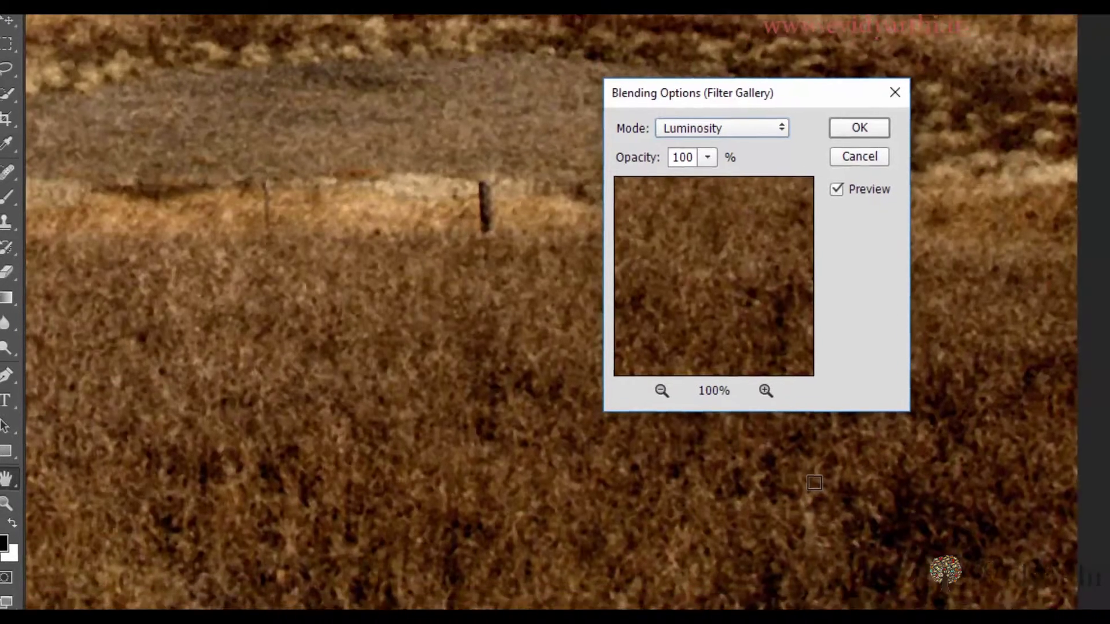
pyautogui.click(859, 128)
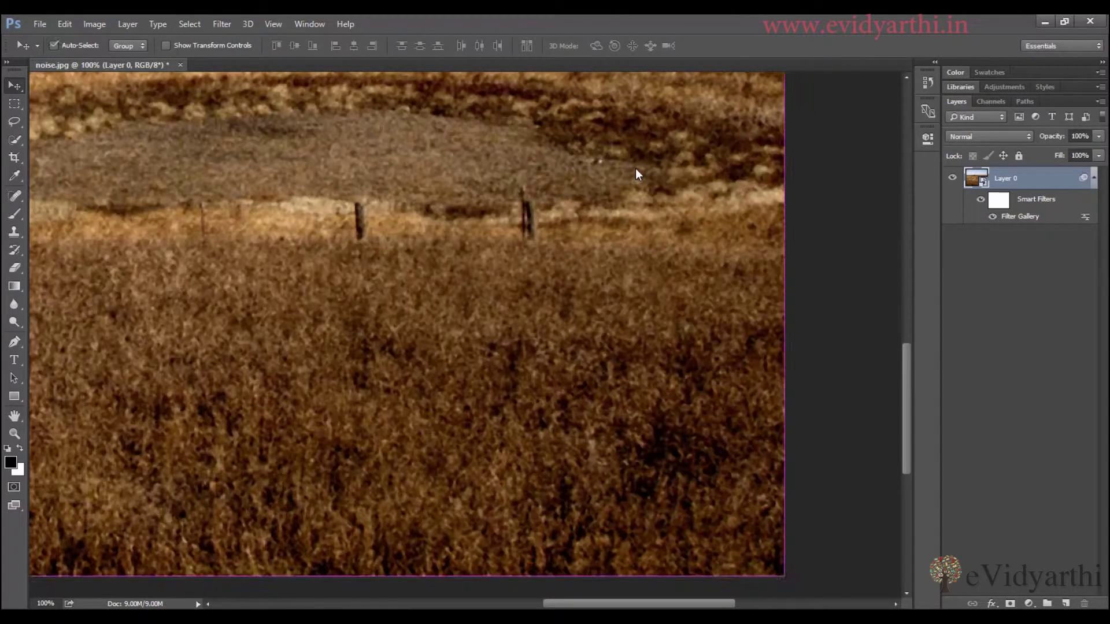
# Duplicate Layer 0 as Layer 0 copy and delete the copy's smart filters.
pyautogui.hotkey('ctrl', '0')
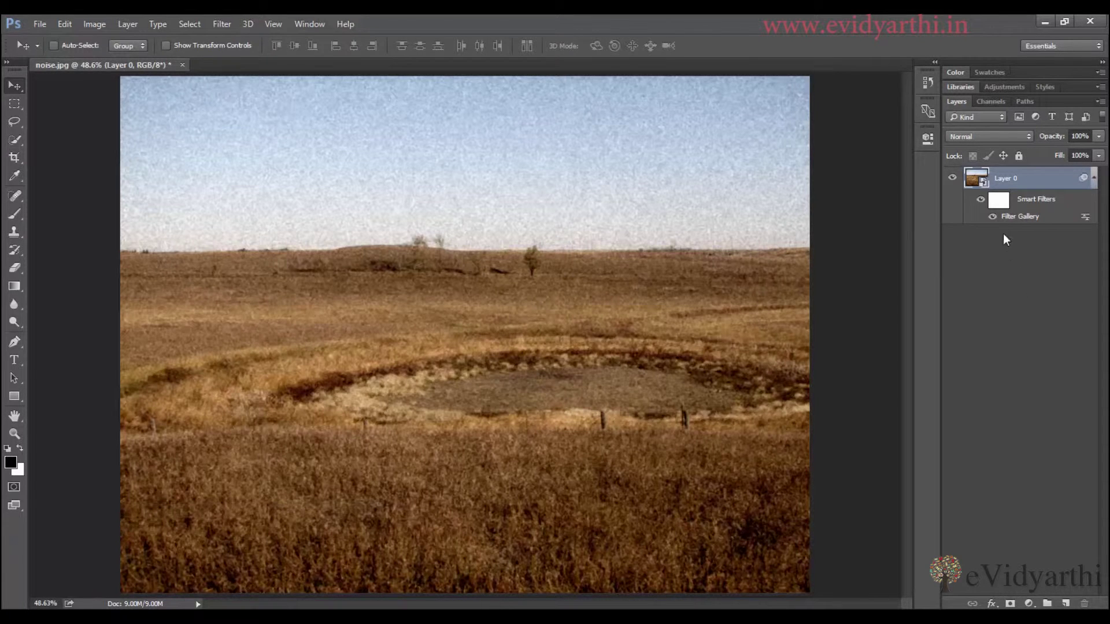
pyautogui.press('ctrl')
pyautogui.hotkey('ctrl', 'j')
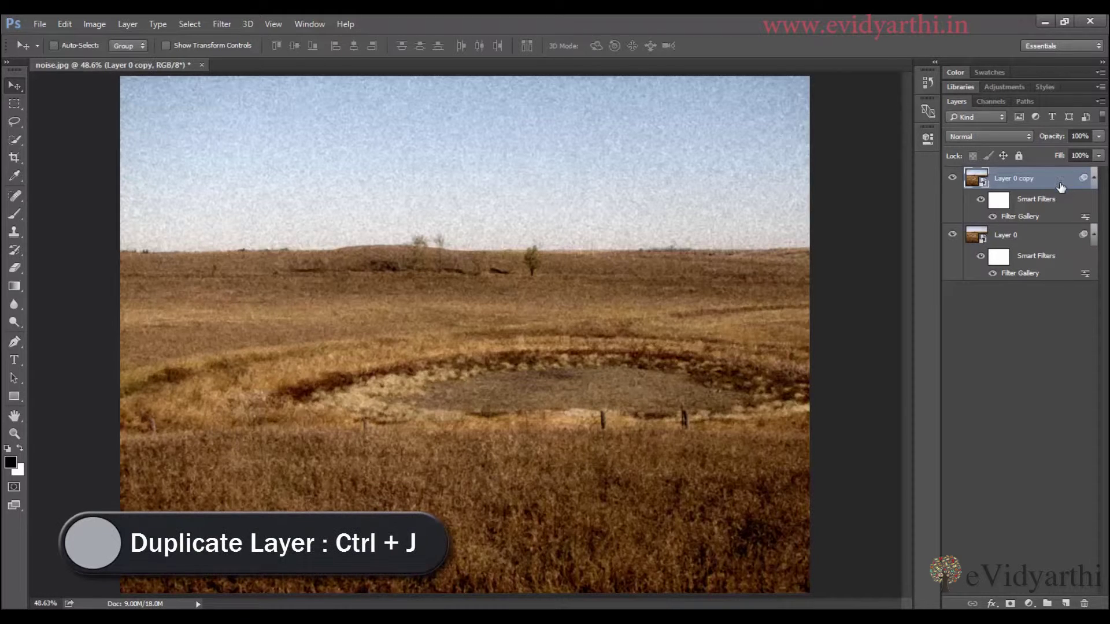
pyautogui.moveTo(1028, 207); pyautogui.dragTo(1085, 603)
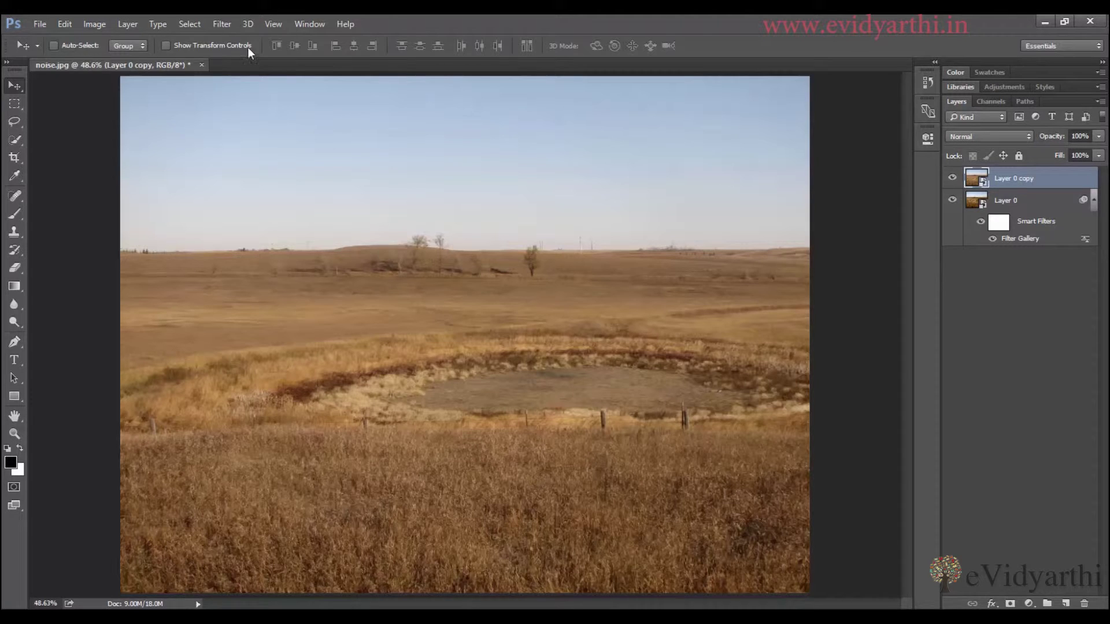
# Apply Add Noise to Layer 0 copy at 12.36%, Gaussian distribution, Monochromatic.
pyautogui.click(233, 27)
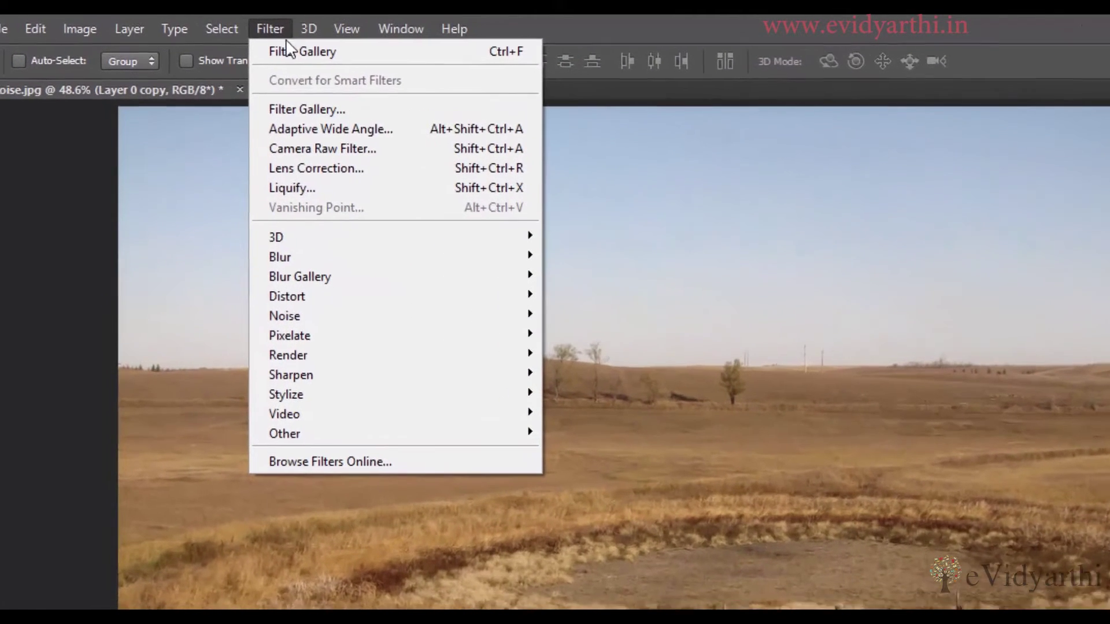
pyautogui.moveTo(382, 324)
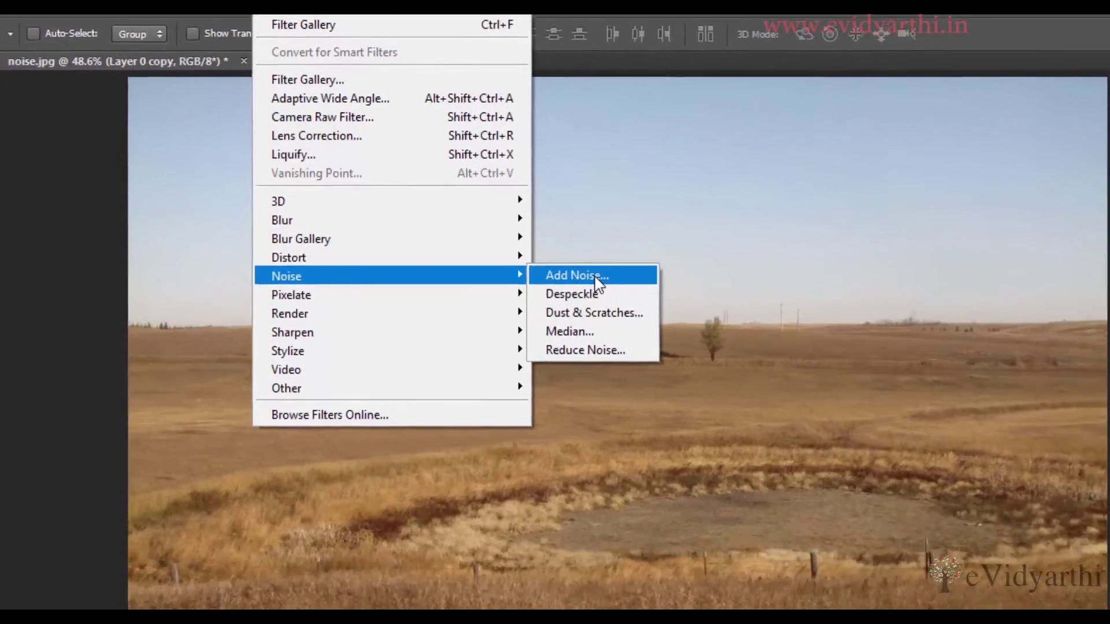
pyautogui.click(615, 321)
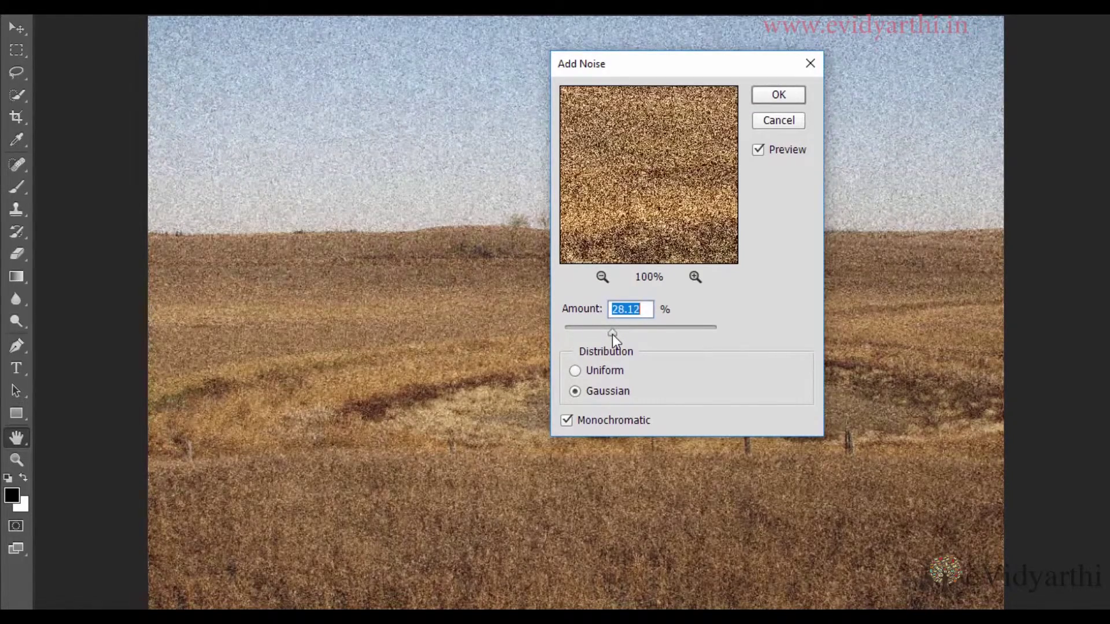
pyautogui.moveTo(613, 335); pyautogui.dragTo(587, 345)
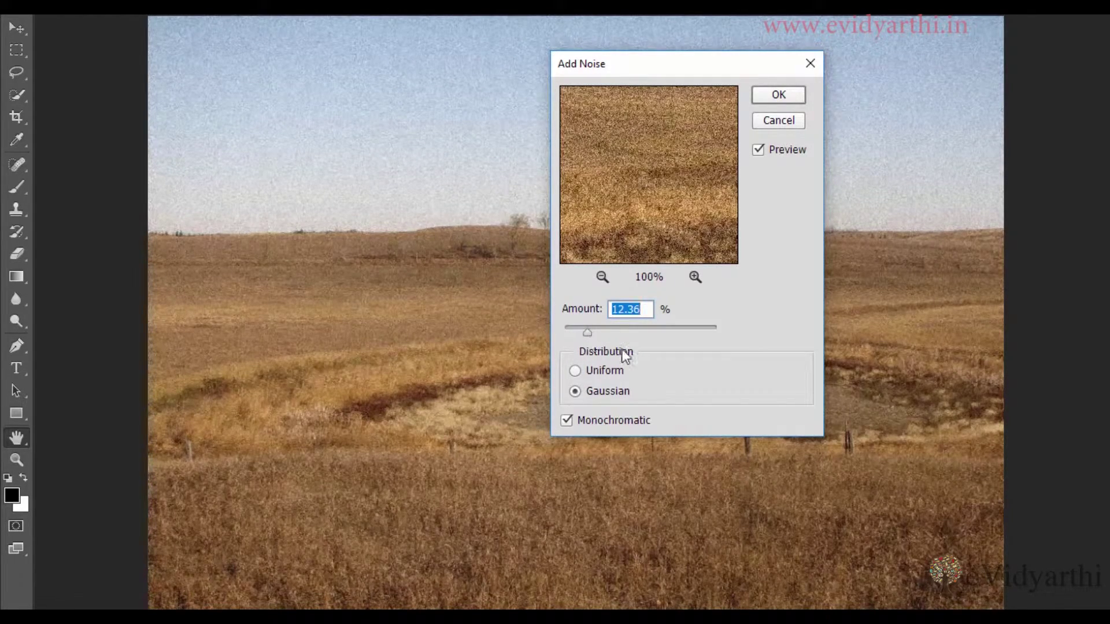
pyautogui.click(576, 371)
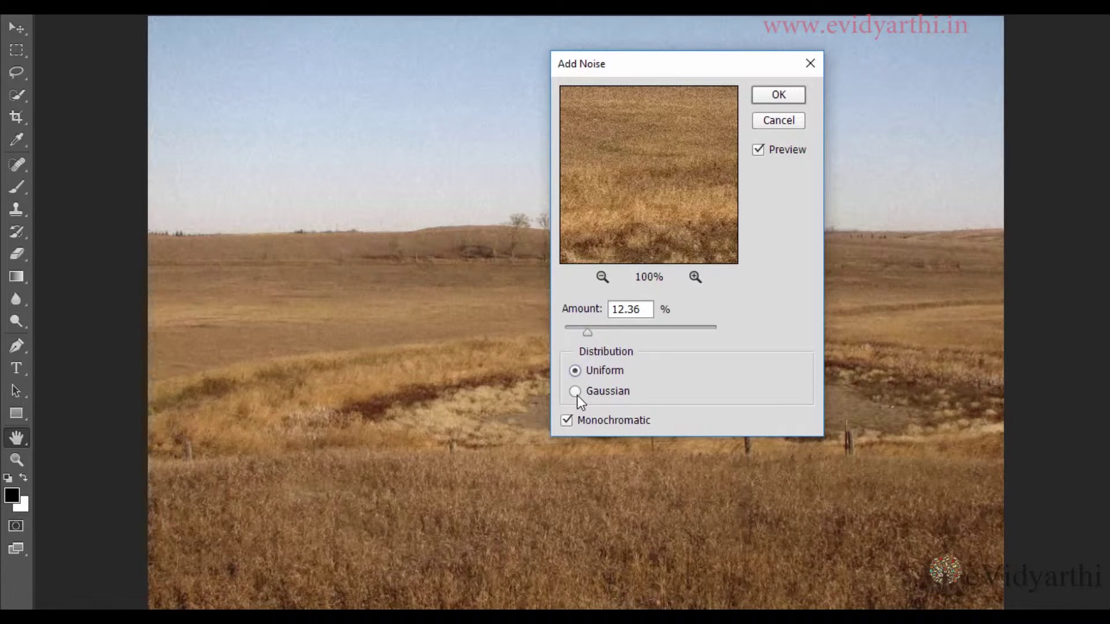
pyautogui.click(576, 394)
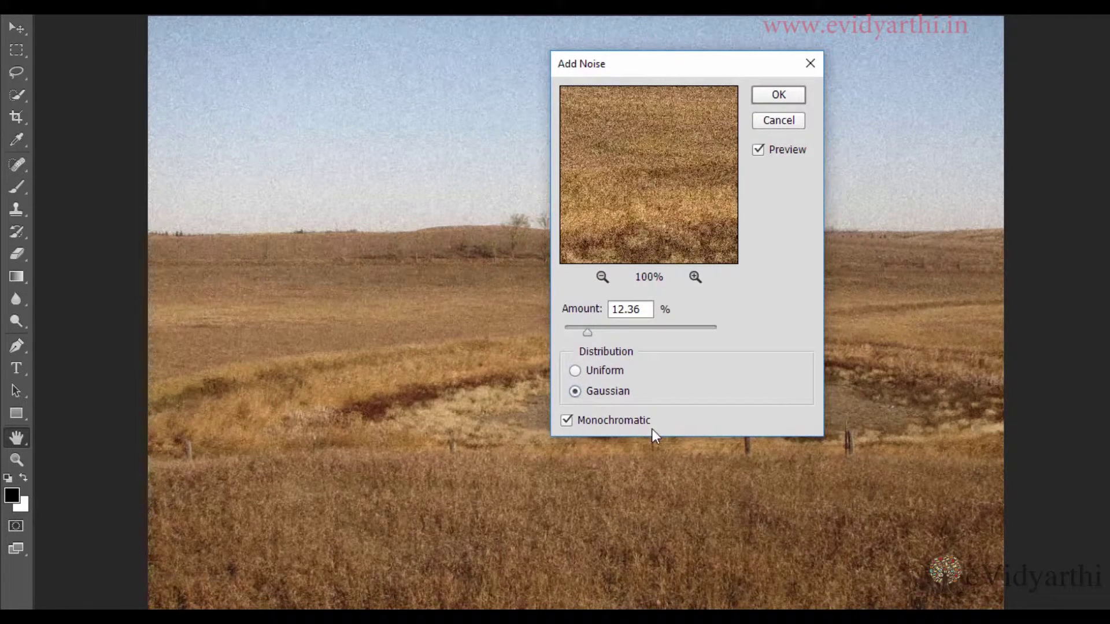
pyautogui.click(769, 97)
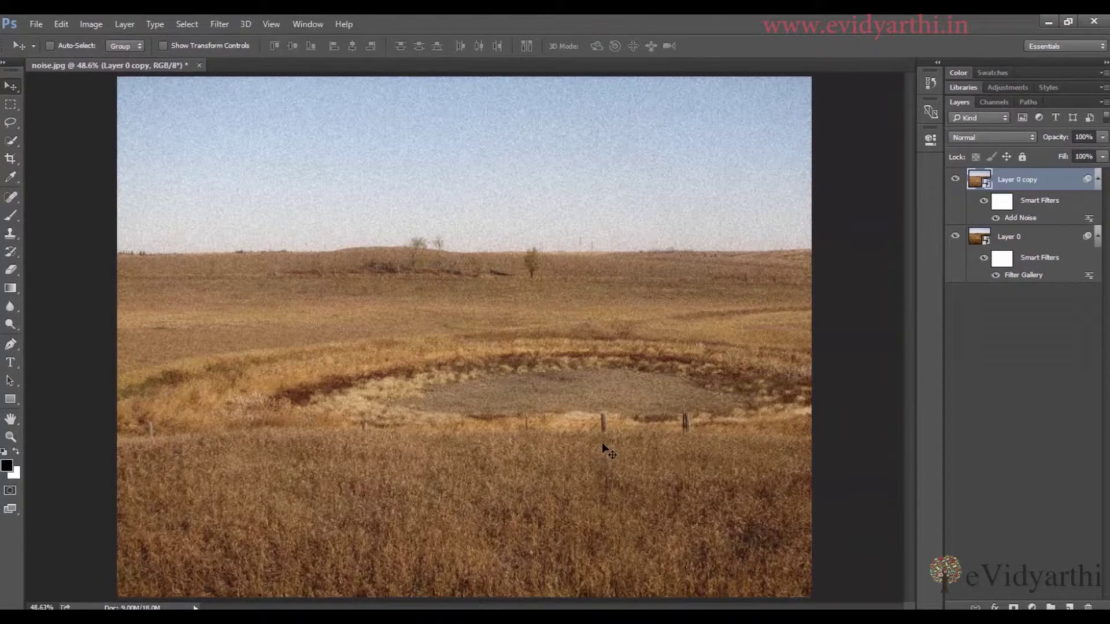
# Set the Add Noise filter's blending to Soft Light mode at 66% opacity.
pyautogui.doubleClick(1089, 219)
pyautogui.click(531, 165)
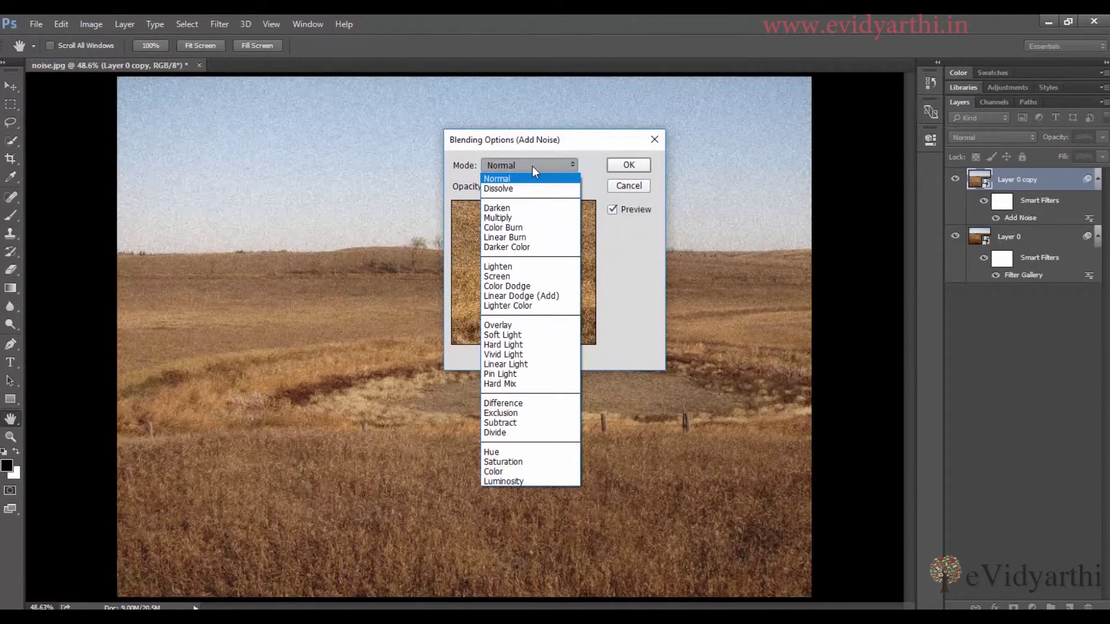
pyautogui.click(527, 334)
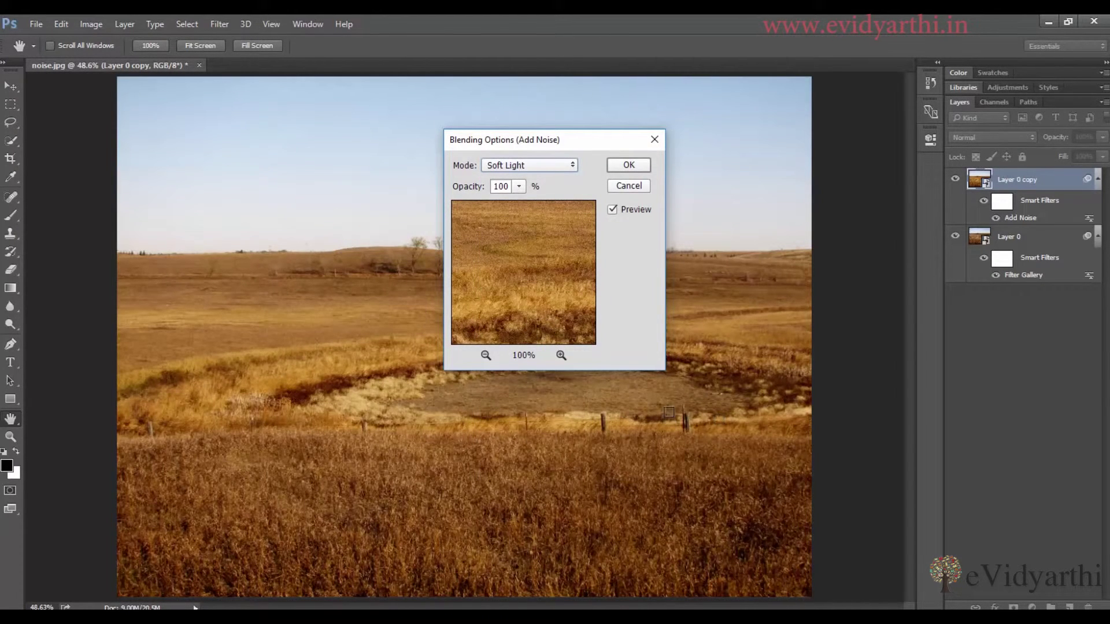
pyautogui.click(519, 186)
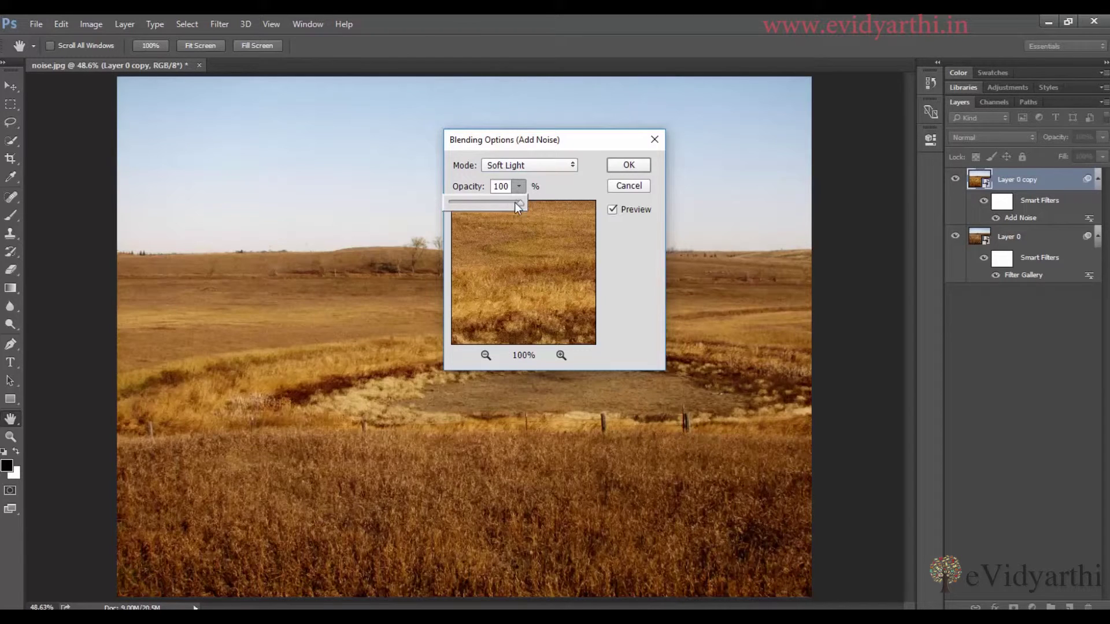
pyautogui.moveTo(498, 203); pyautogui.dragTo(493, 206)
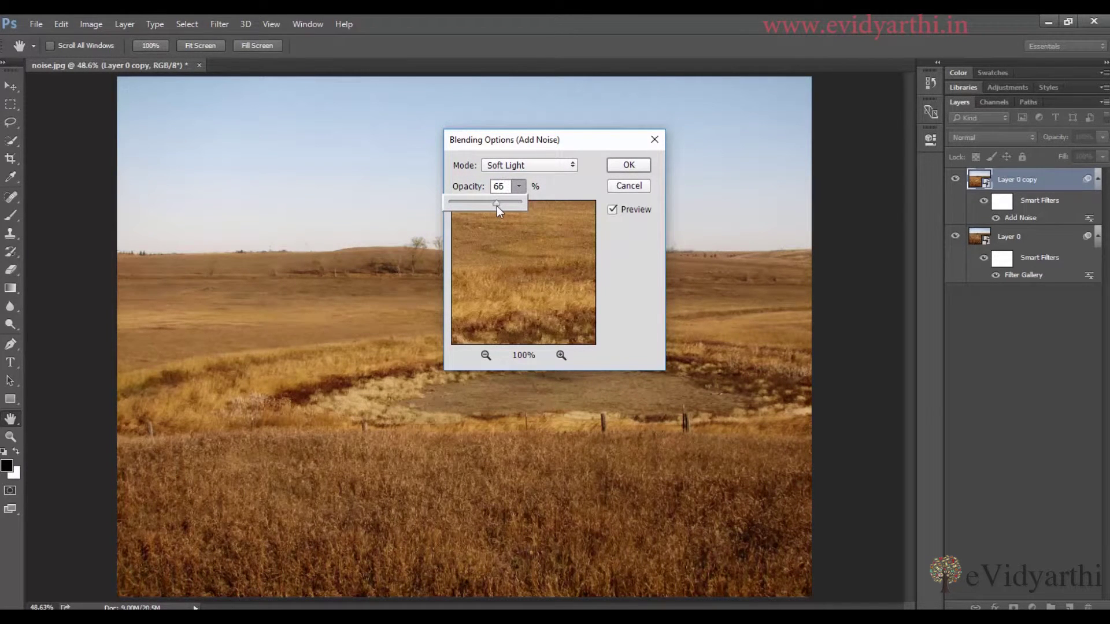
pyautogui.click(637, 165)
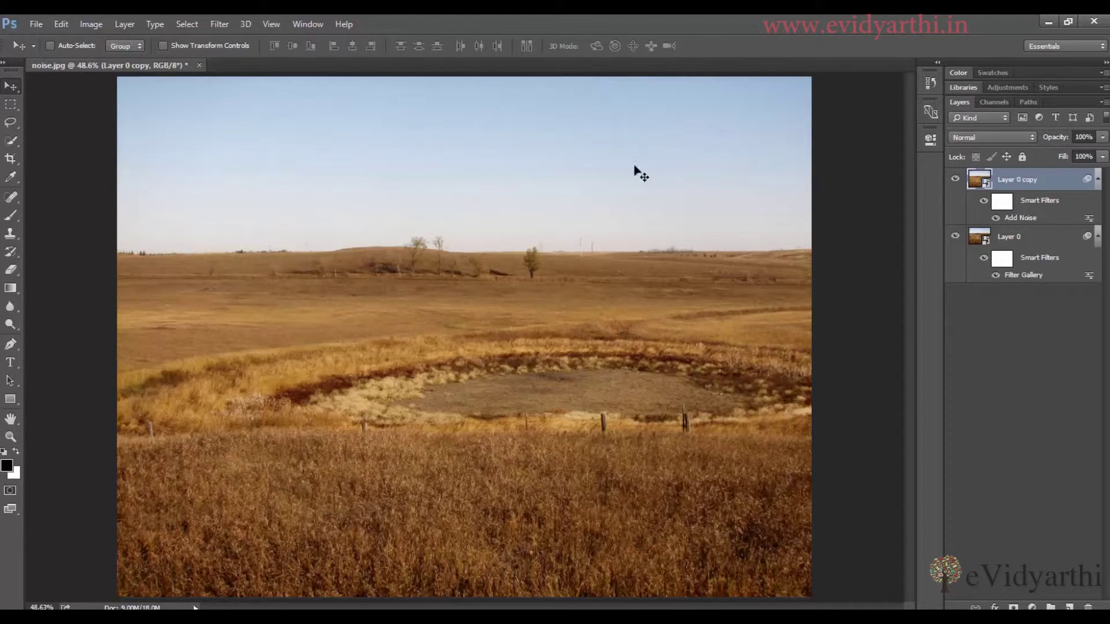